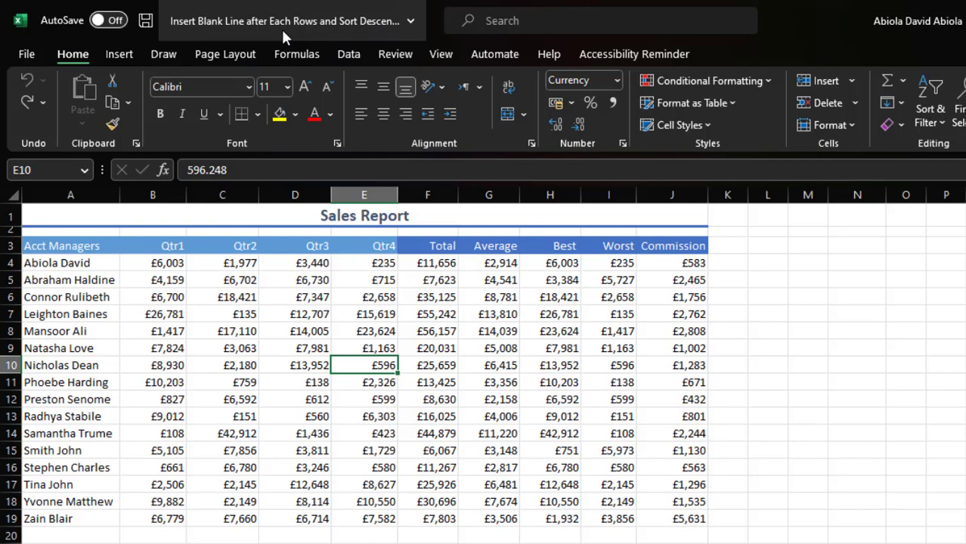
Step: Review the Sales Report columns: manager names, Qtr1–Qtr4, Total, Average, Best, Worst and Commission
{"action": "left_click_drag", "start_coordinate": [227, 219], "coordinate": [578, 436]}
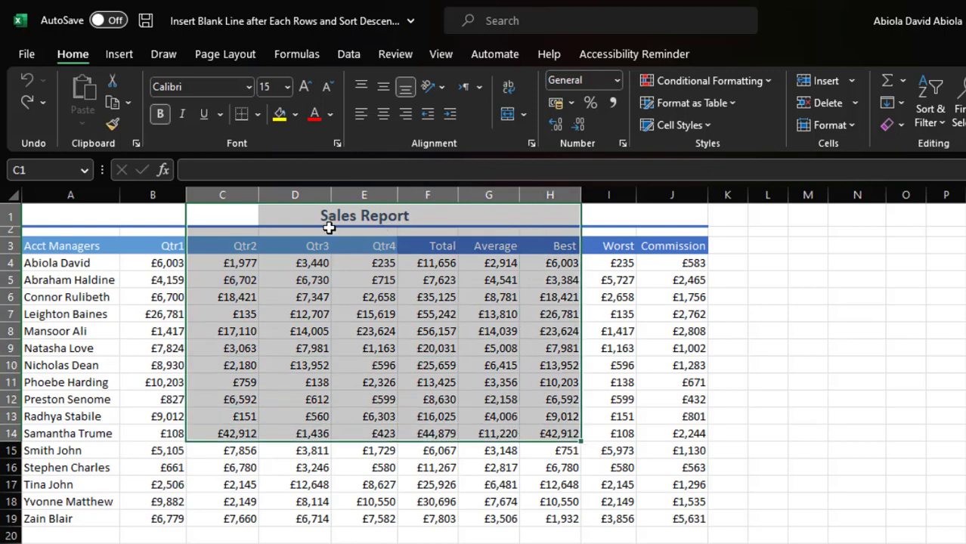
{"action": "left_click_drag", "start_coordinate": [75, 243], "coordinate": [68, 511]}
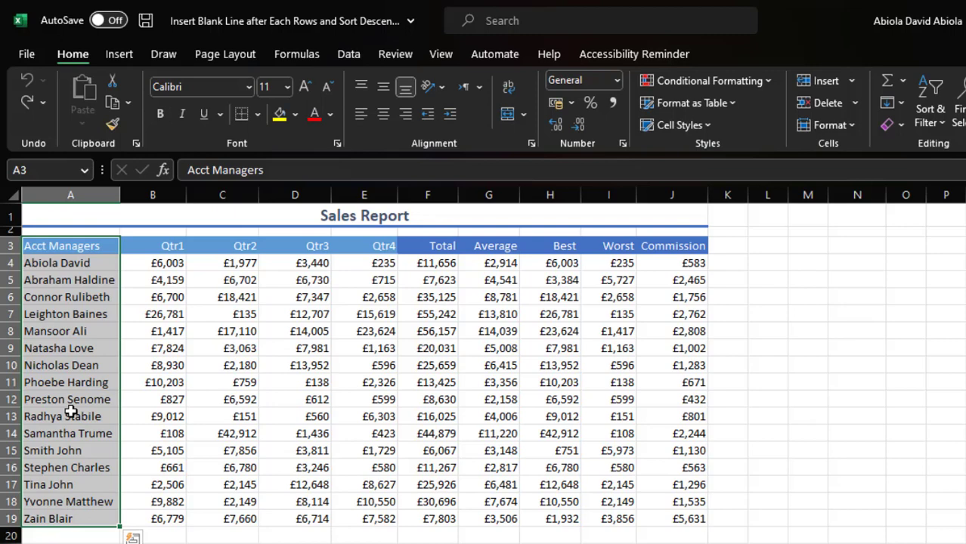
{"action": "left_click_drag", "start_coordinate": [151, 243], "coordinate": [376, 514]}
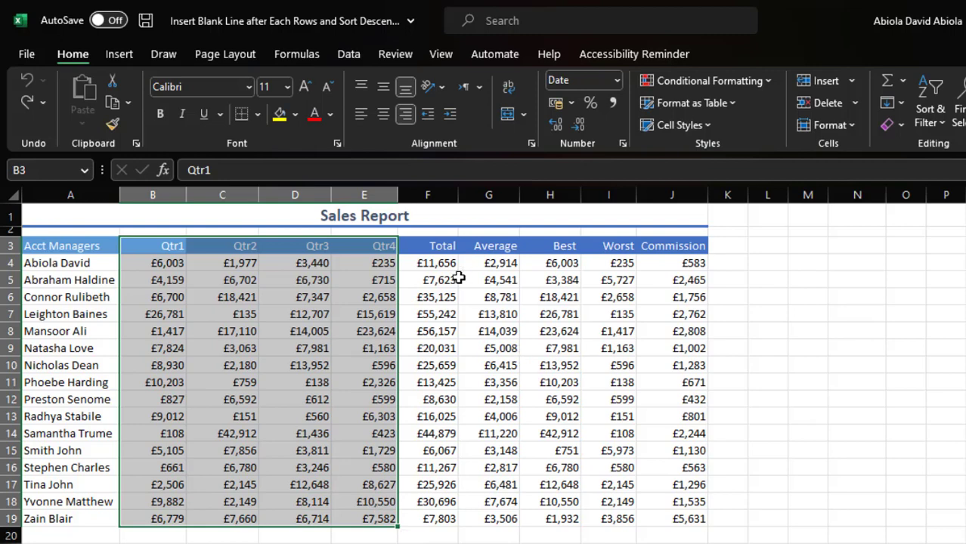
{"action": "left_click", "coordinate": [438, 252]}
{"action": "left_click_drag", "start_coordinate": [439, 252], "coordinate": [442, 432]}
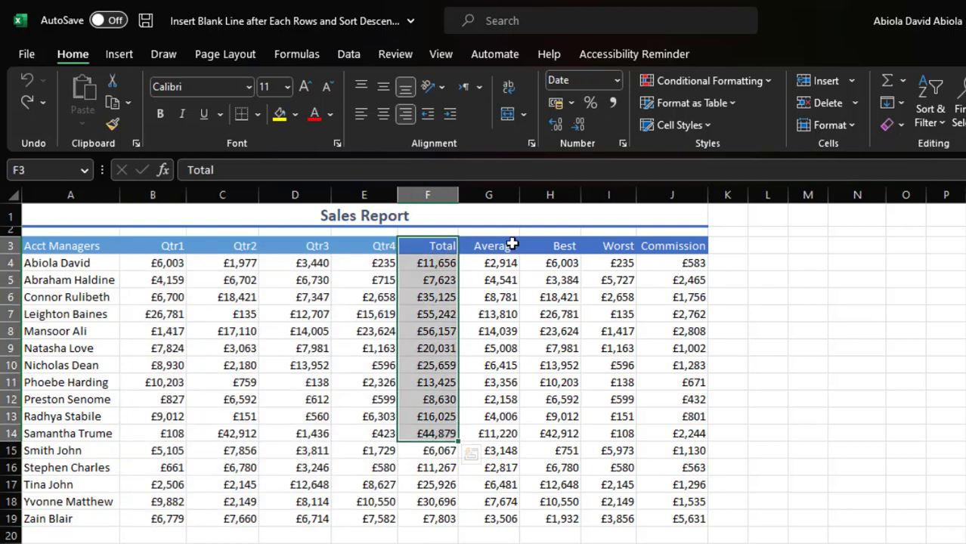
{"action": "left_click", "coordinate": [501, 250]}
{"action": "left_click_drag", "start_coordinate": [500, 250], "coordinate": [500, 403]}
{"action": "left_click_drag", "start_coordinate": [557, 248], "coordinate": [556, 377]}
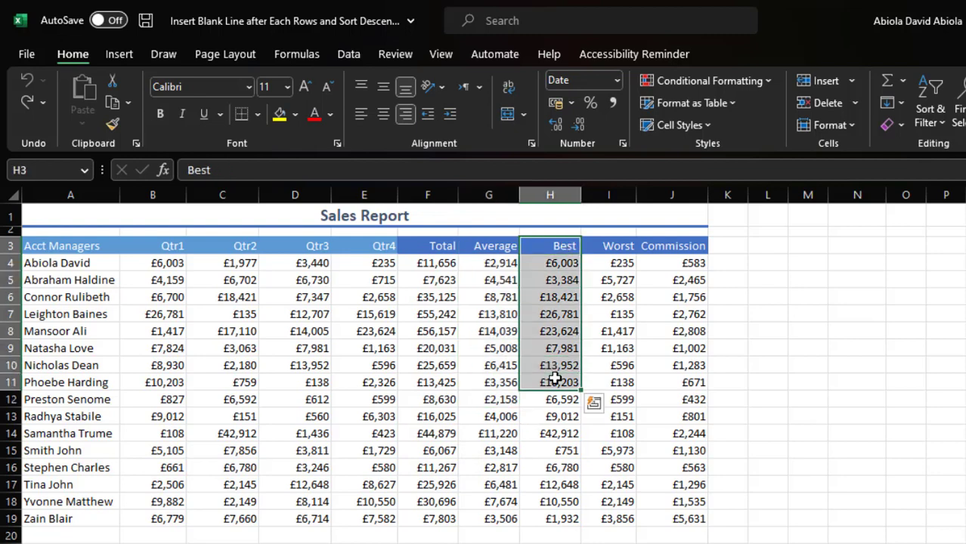
{"action": "left_click_drag", "start_coordinate": [616, 249], "coordinate": [616, 361]}
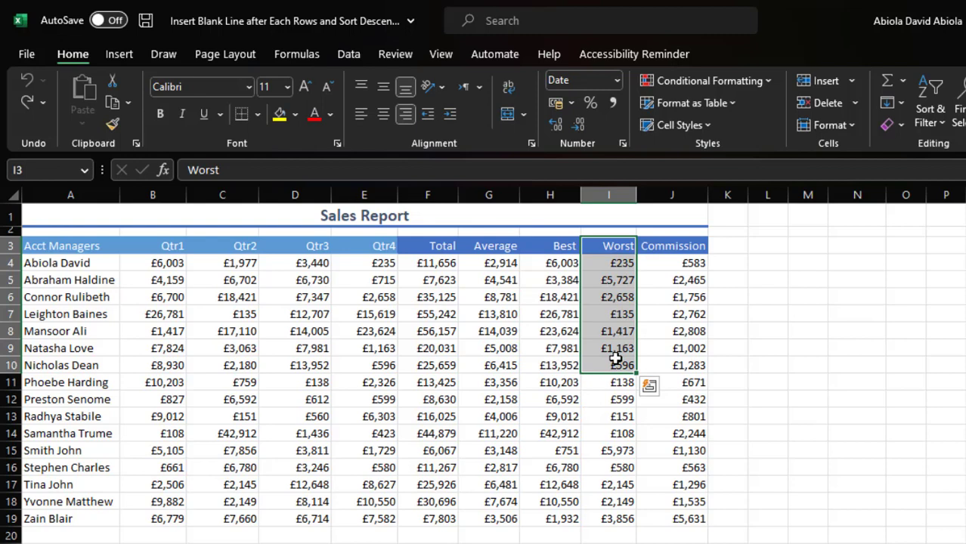
{"action": "left_click_drag", "start_coordinate": [676, 247], "coordinate": [689, 384]}
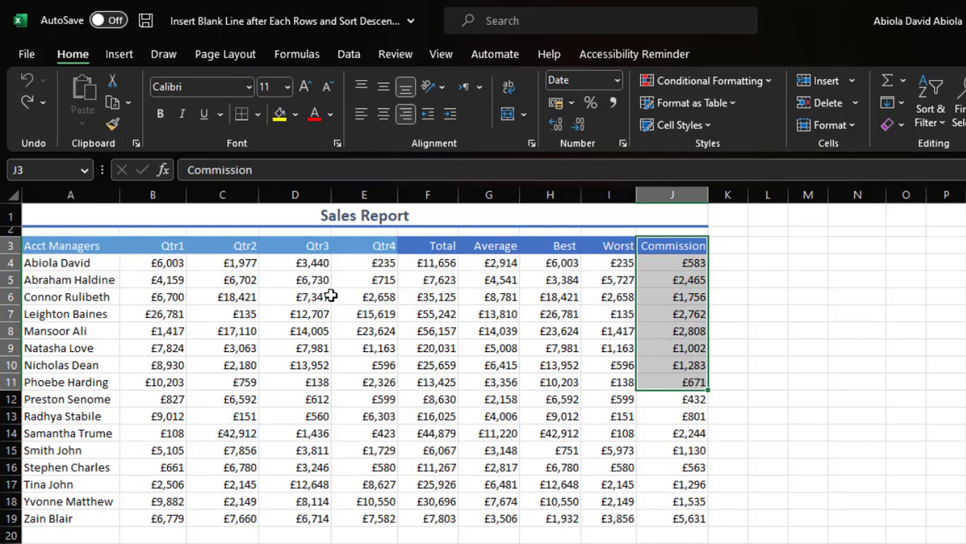
{"action": "left_click", "coordinate": [430, 261]}
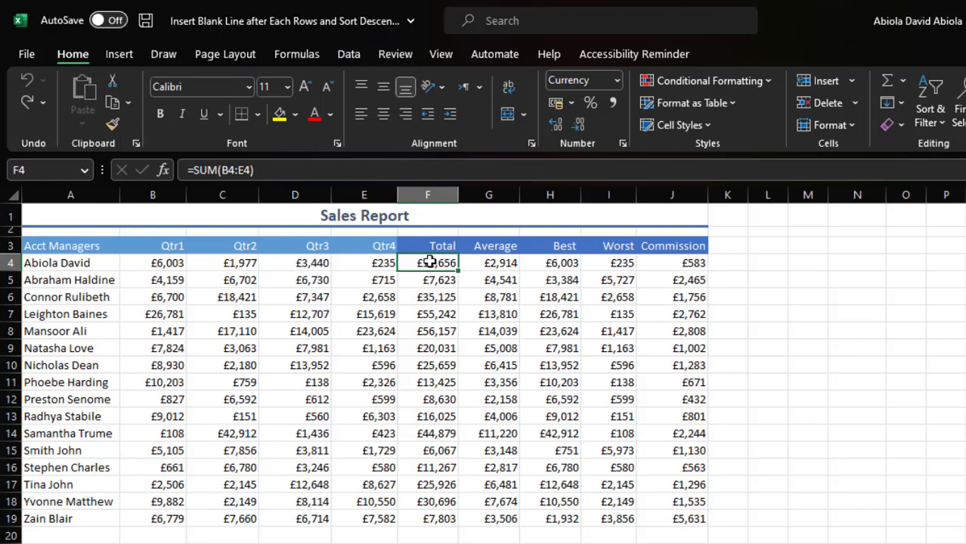
Step: Sort the account manager names Z to A from a name cell in column A
{"action": "left_click", "coordinate": [67, 281]}
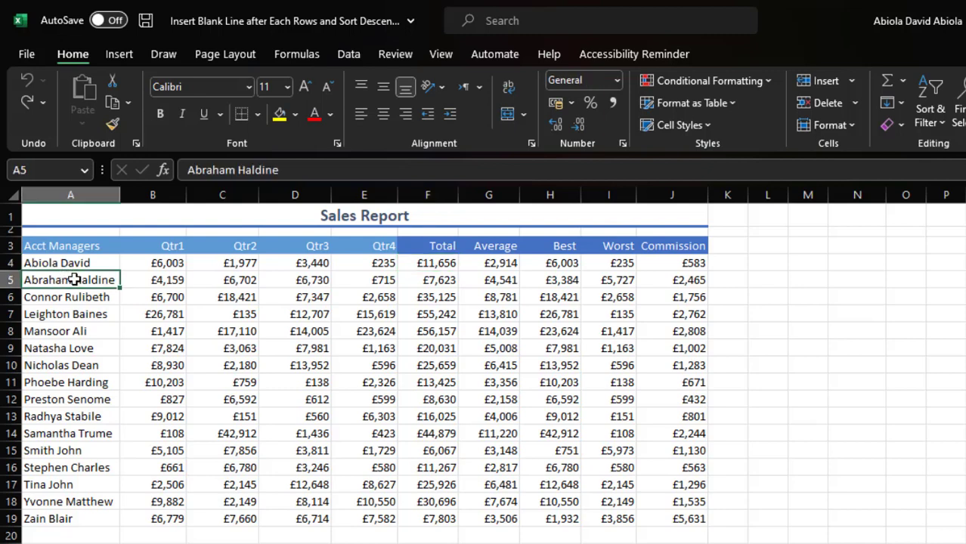
{"action": "right_click", "coordinate": [71, 279]}
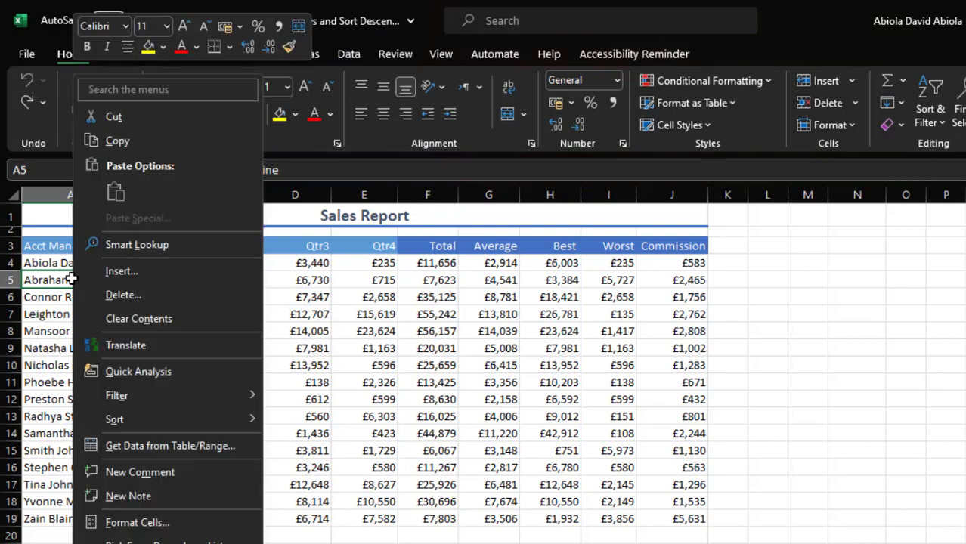
{"action": "mouse_move", "coordinate": [144, 419]}
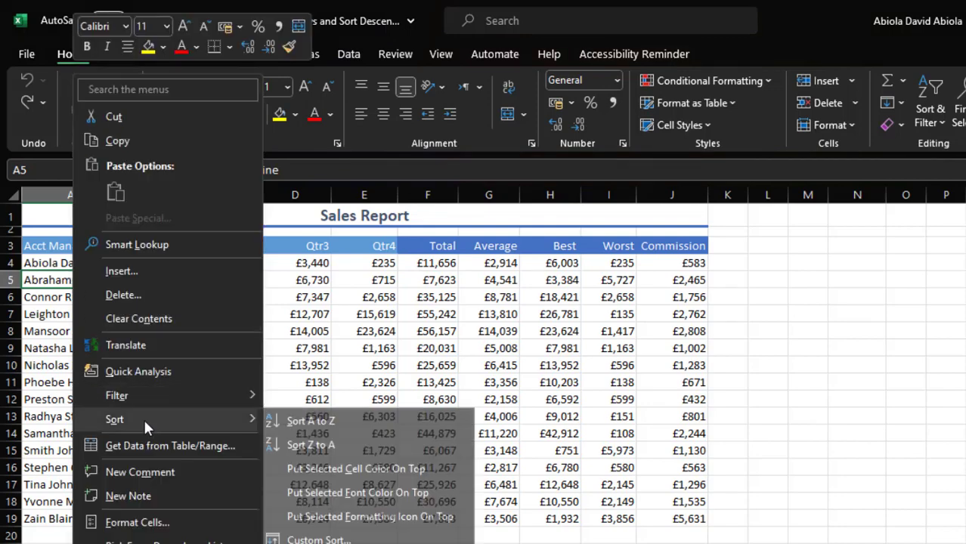
{"action": "left_click", "coordinate": [312, 450]}
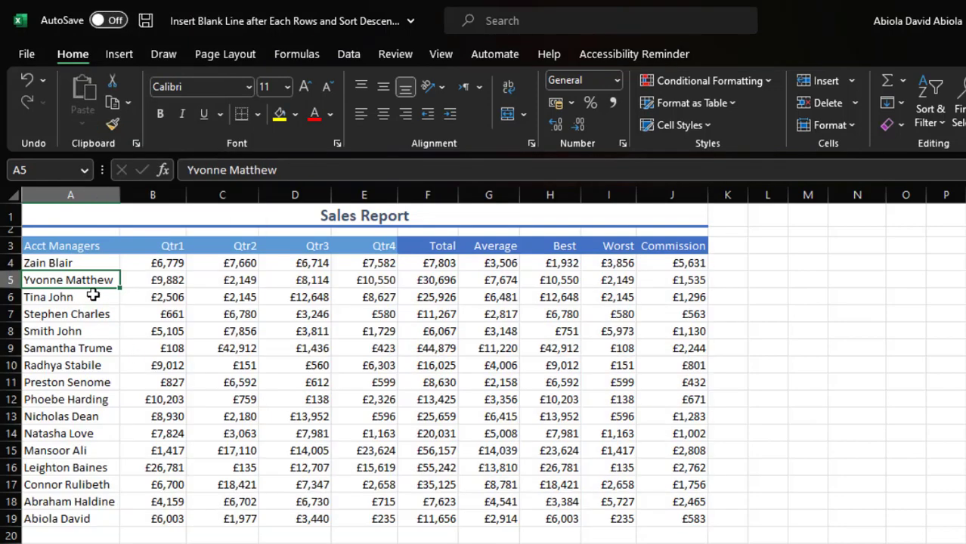
Step: Check the descending-sorted list of account manager names
{"action": "left_click_drag", "start_coordinate": [75, 263], "coordinate": [83, 332]}
{"action": "left_click_drag", "start_coordinate": [86, 385], "coordinate": [96, 513]}
{"action": "left_click", "coordinate": [80, 433]}
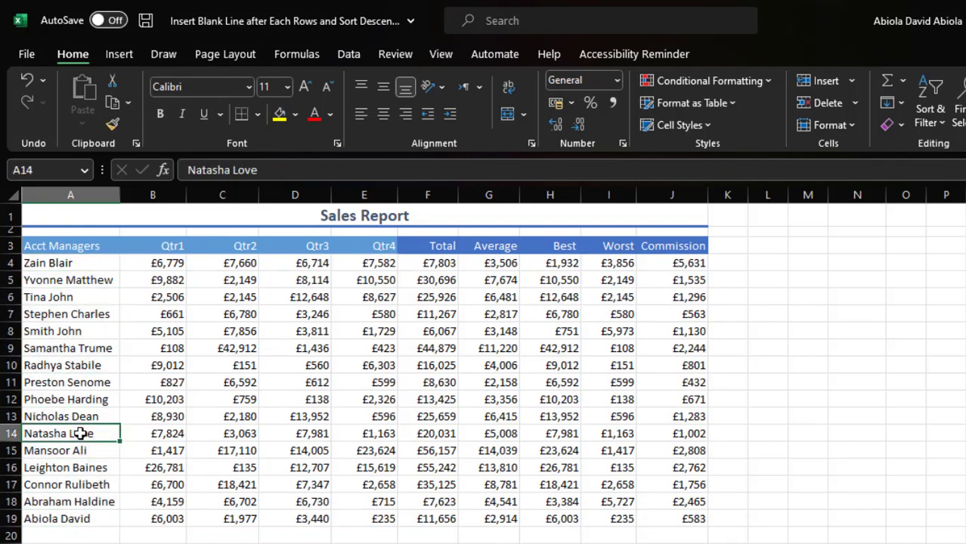
{"action": "left_click", "coordinate": [9, 280]}
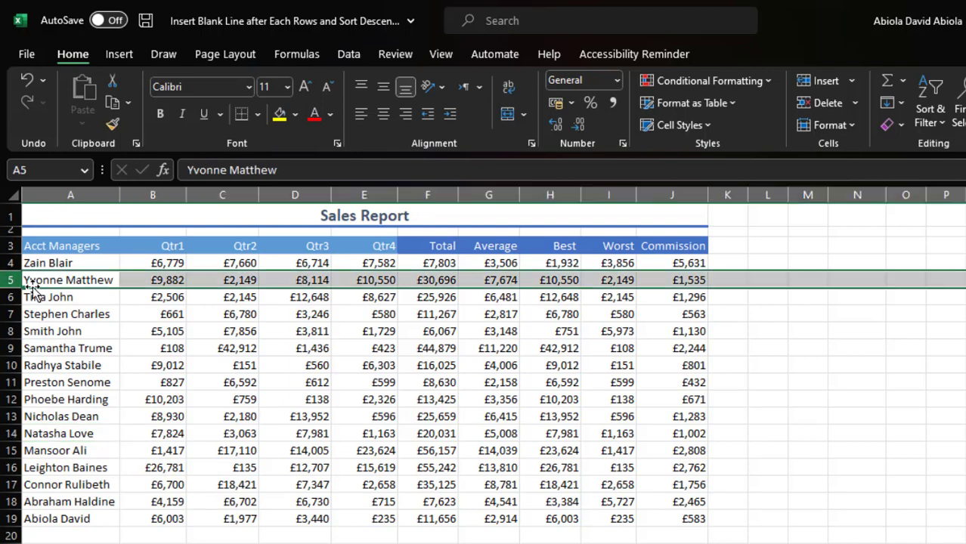
{"action": "key", "text": "ctrl+shift+plus"}
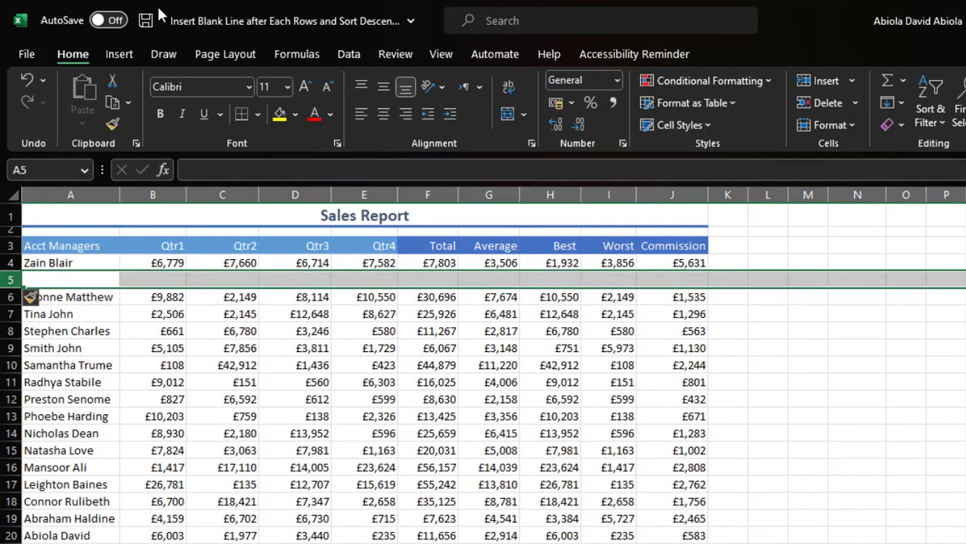
{"action": "left_click", "coordinate": [6, 314]}
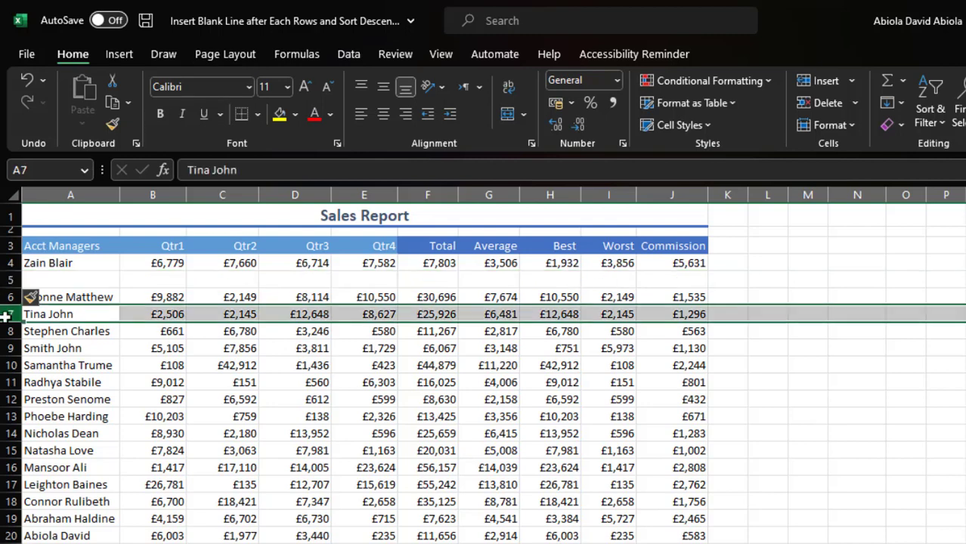
{"action": "key", "text": "ctrl+shift+plus"}
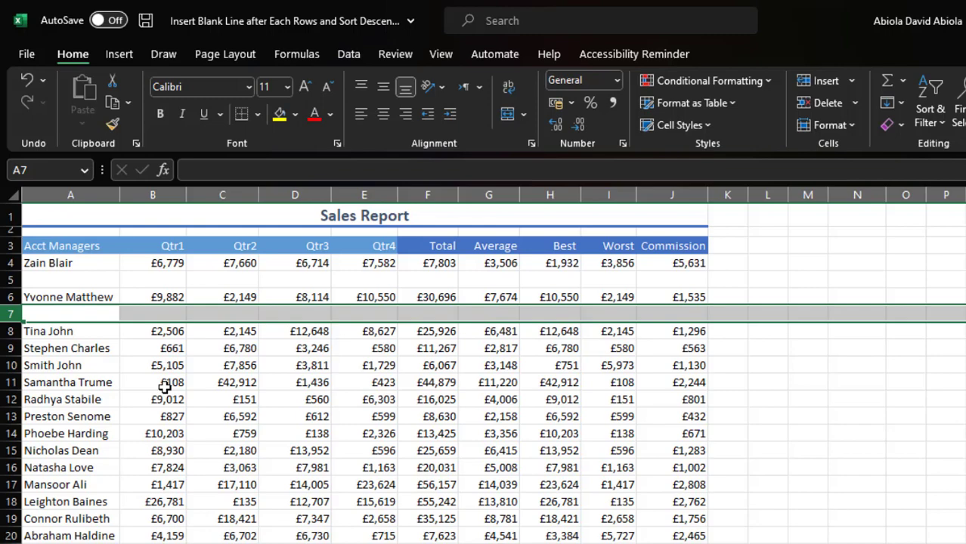
{"action": "key", "text": "ctrl+z"}
{"action": "key", "text": "ctrl+z"}
{"action": "key", "text": "ctrl+z"}
Step: Enter 1 in helper cell K4 and fill it down as a 1 to 16 series
{"action": "left_click", "coordinate": [261, 281]}
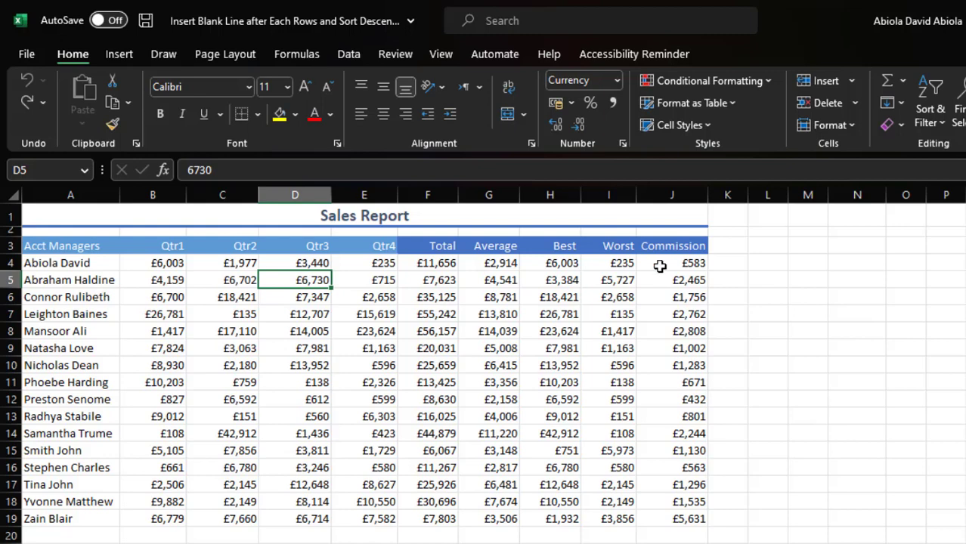
{"action": "left_click", "coordinate": [727, 265]}
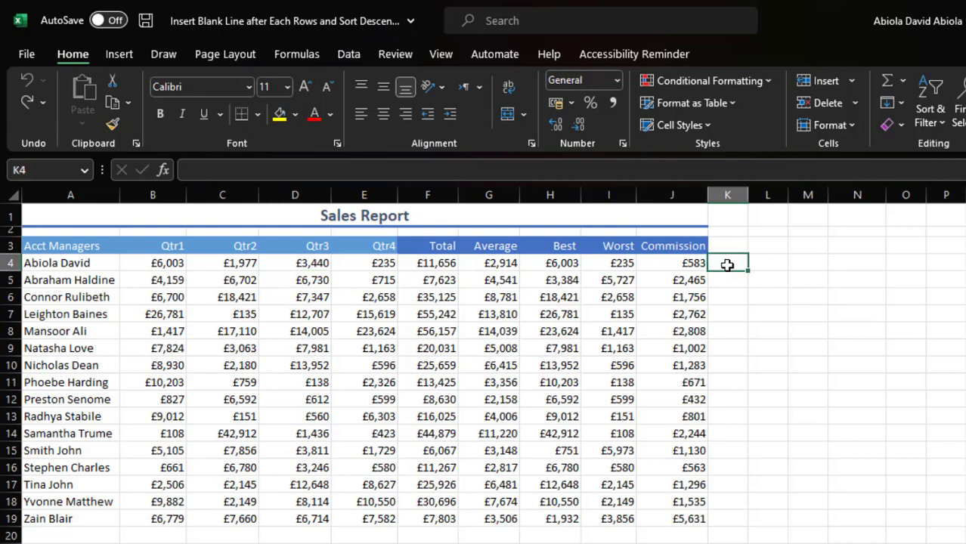
{"action": "type", "text": "1"}
{"action": "key", "text": "ctrl+Return"}
{"action": "double_click", "coordinate": [748, 270]}
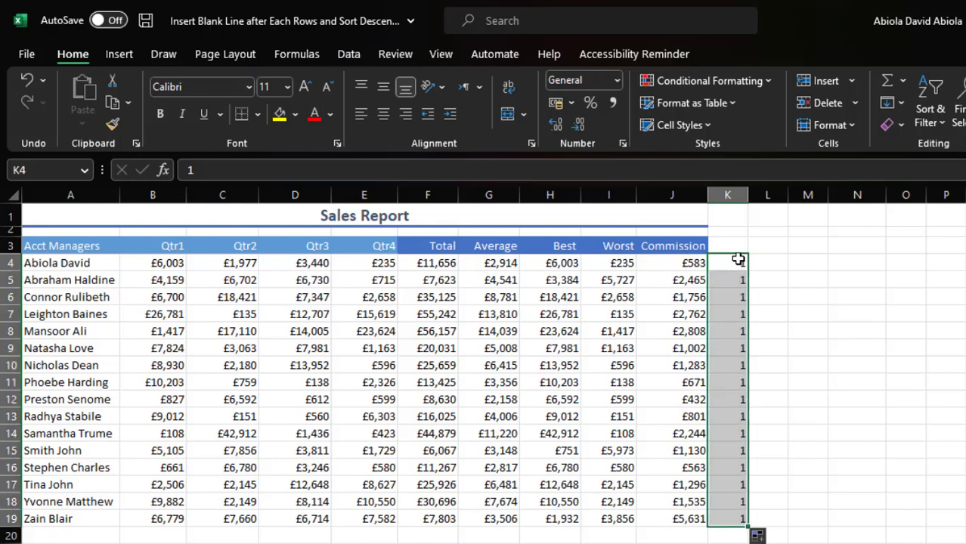
{"action": "left_click", "coordinate": [757, 536]}
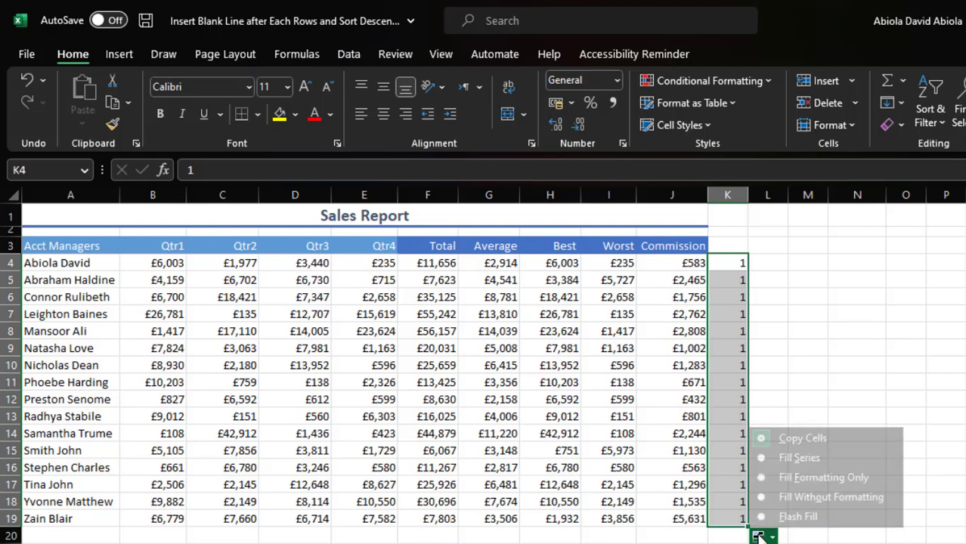
{"action": "left_click", "coordinate": [794, 457]}
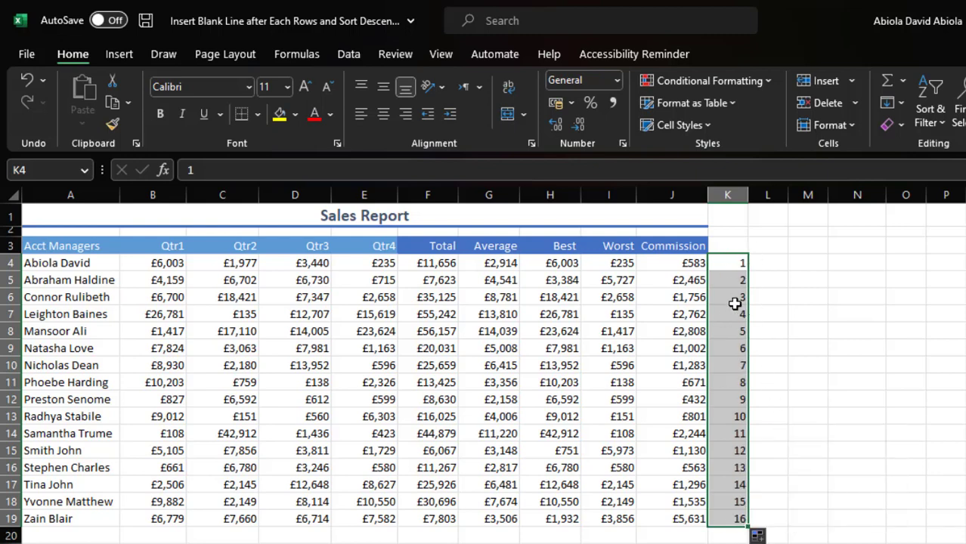
Step: Copy the 1–16 helper numbers and paste them into K20:K35 below the table
{"action": "key", "text": "ctrl+c"}
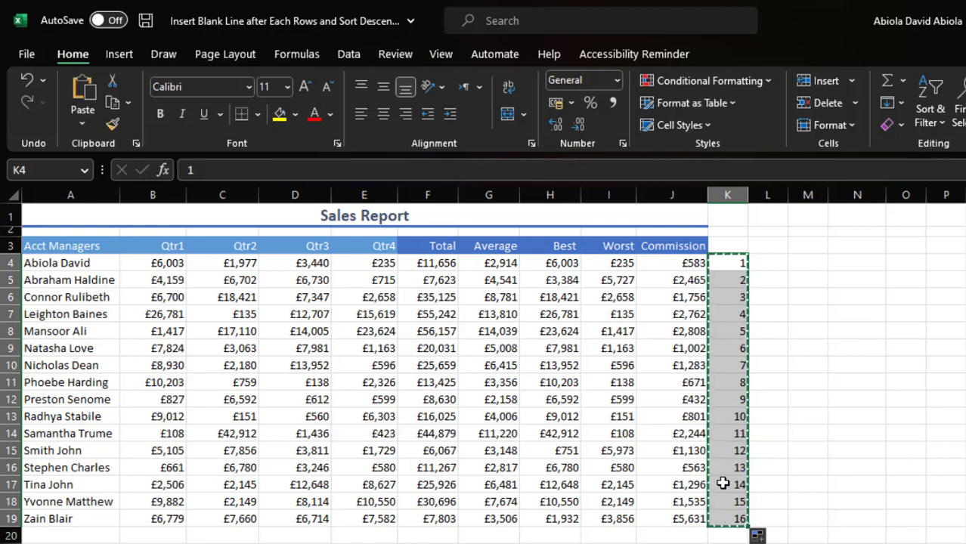
{"action": "left_click", "coordinate": [726, 535]}
{"action": "type", "text": "1"}
{"action": "key", "text": "Escape"}
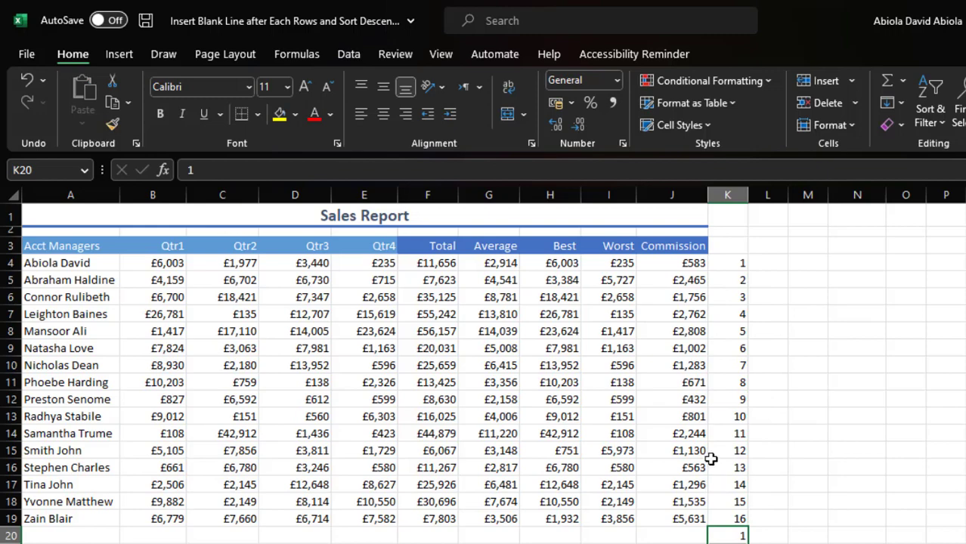
{"action": "left_click", "coordinate": [710, 461]}
{"action": "key", "text": "Down"}
{"action": "key", "text": "Down"}
{"action": "key", "text": "Down"}
{"action": "key", "text": "Down"}
{"action": "key", "text": "Down"}
{"action": "key", "text": "Down"}
{"action": "key", "text": "Down"}
{"action": "key", "text": "Down"}
{"action": "key", "text": "Down"}
{"action": "key", "text": "Down"}
{"action": "key", "text": "Down"}
{"action": "key", "text": "Down"}
{"action": "key", "text": "Down"}
{"action": "key", "text": "Down"}
{"action": "key", "text": "Down"}
{"action": "key", "text": "Down"}
{"action": "key", "text": "Down"}
{"action": "key", "text": "Down"}
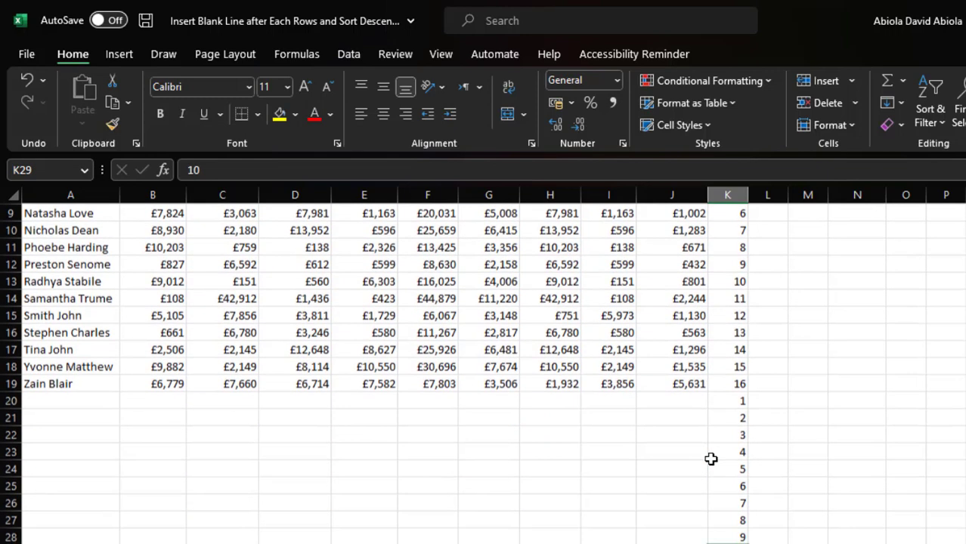
{"action": "key", "text": "Down"}
{"action": "key", "text": "Down"}
{"action": "key", "text": "Down"}
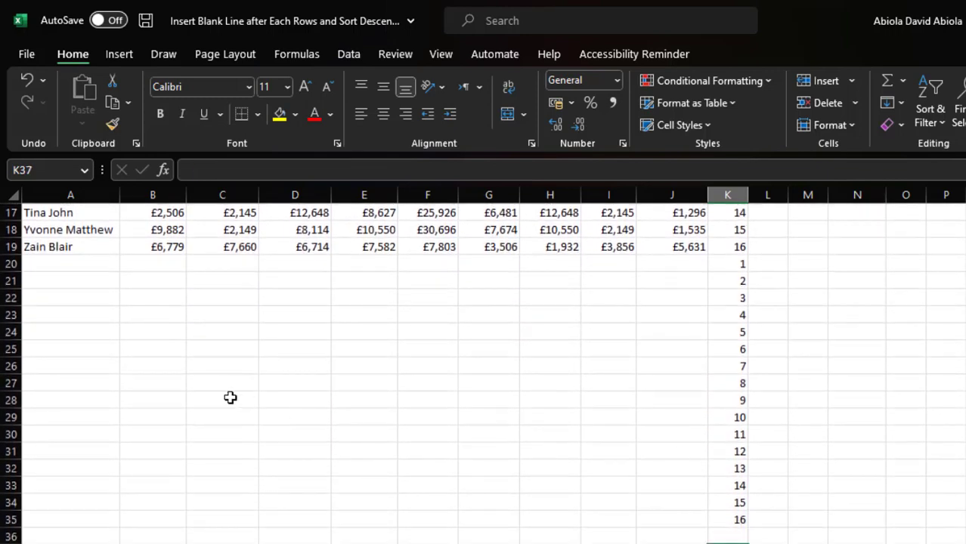
Step: Check the empty rows beside the pasted numbers, then return to the top of column K
{"action": "left_click", "coordinate": [50, 271]}
{"action": "left_click_drag", "start_coordinate": [50, 271], "coordinate": [683, 514]}
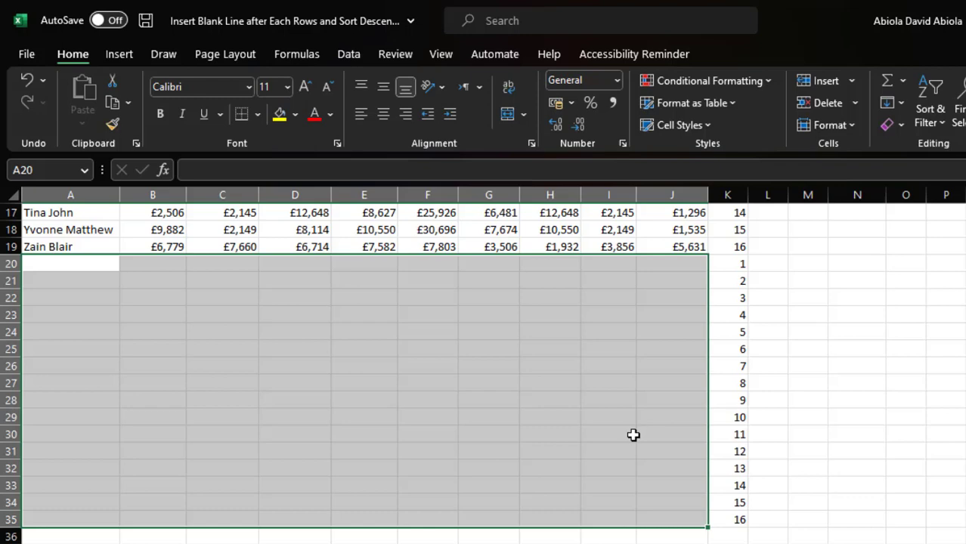
{"action": "key", "text": "Up"}
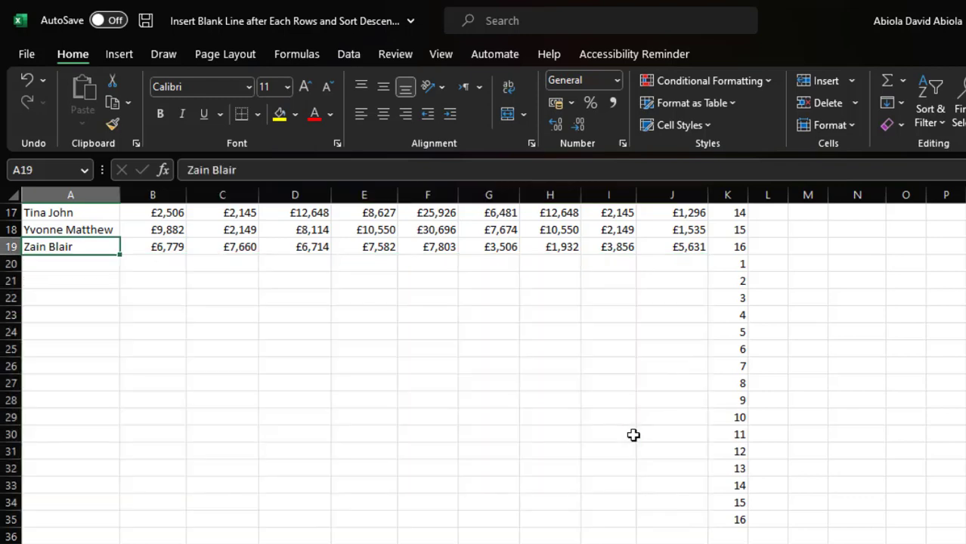
{"action": "left_click", "coordinate": [741, 320]}
{"action": "key", "text": "ctrl+Up"}
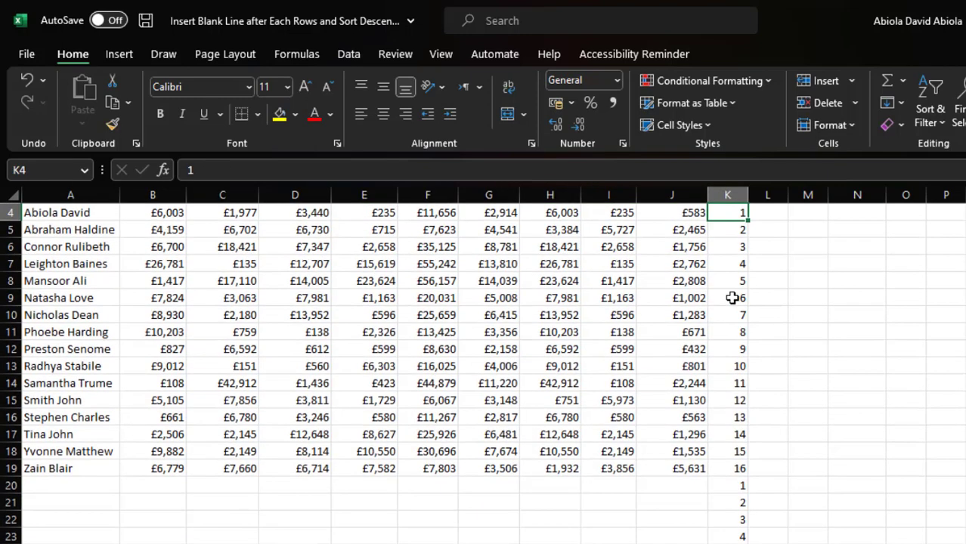
{"action": "left_click", "coordinate": [740, 266]}
Step: Sort the table by helper column K from largest to smallest, expanding the selection
{"action": "right_click", "coordinate": [739, 275]}
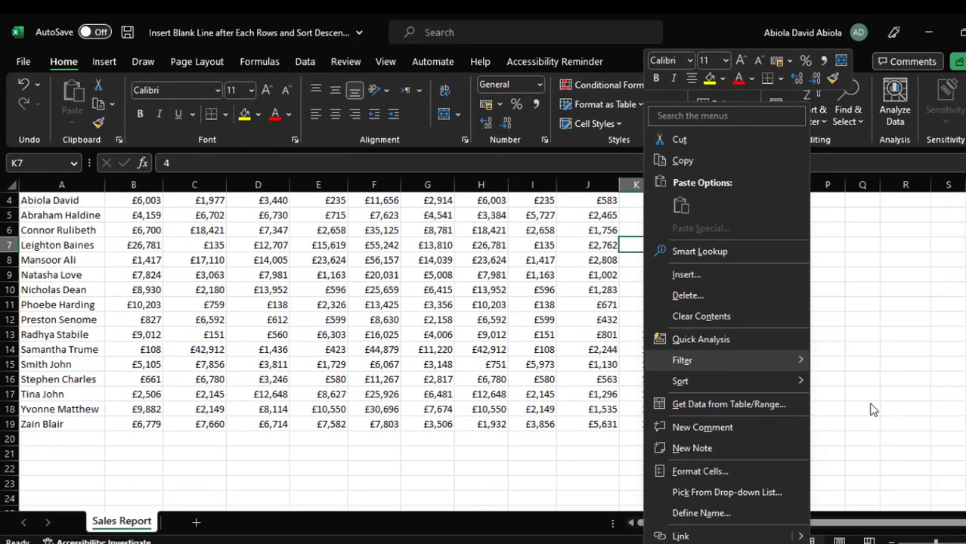
{"action": "mouse_move", "coordinate": [801, 380]}
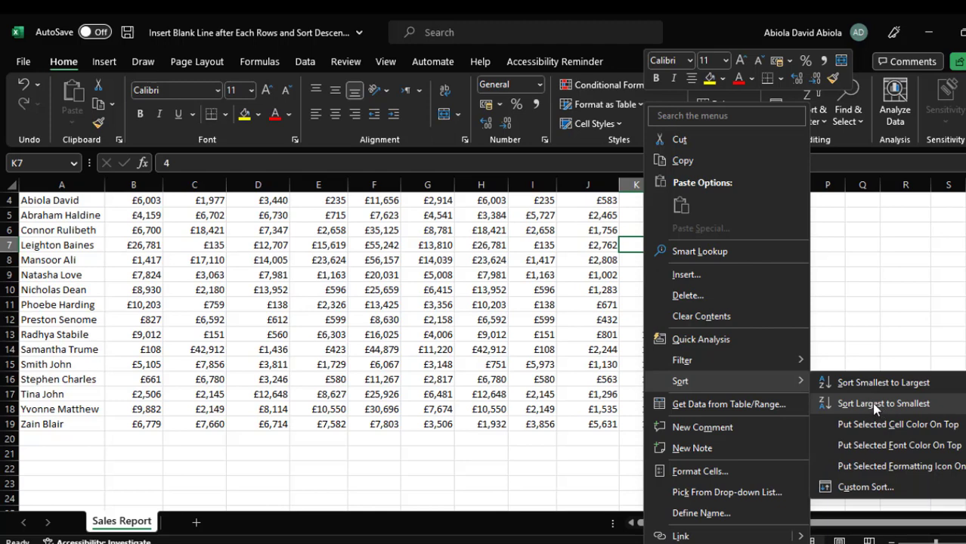
{"action": "left_click", "coordinate": [871, 407]}
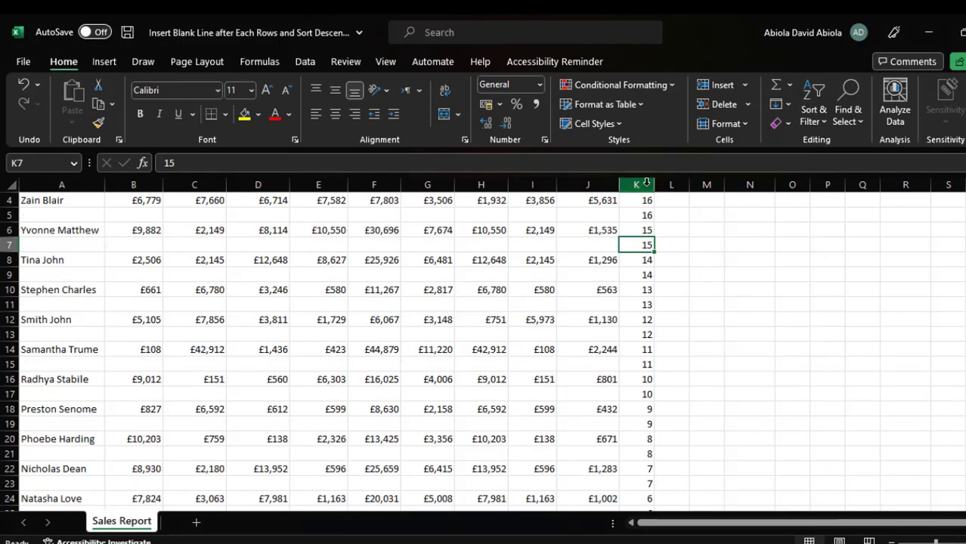
{"action": "left_click", "coordinate": [635, 215]}
{"action": "key", "text": "ctrl+Up"}
{"action": "key", "text": "ctrl+Up"}
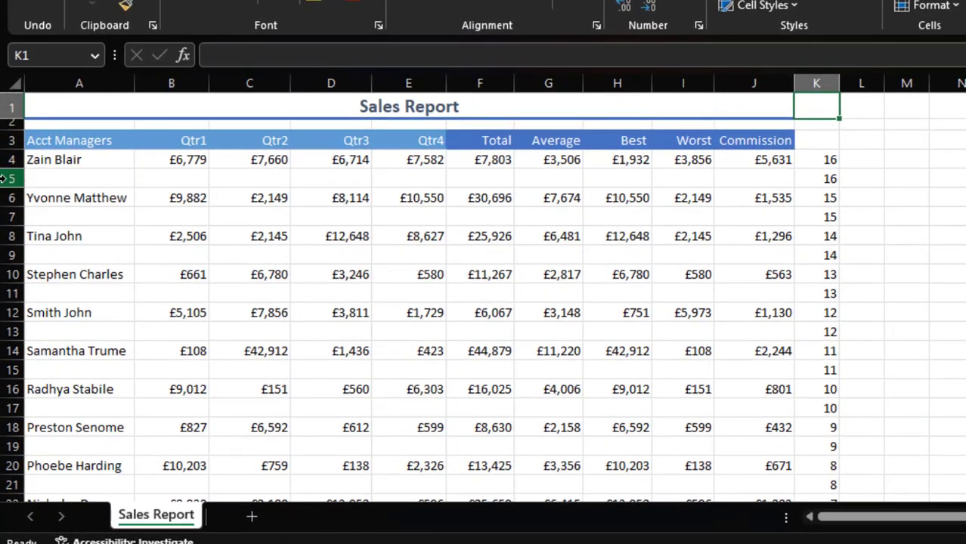
{"action": "left_click_drag", "start_coordinate": [4, 178], "coordinate": [70, 185]}
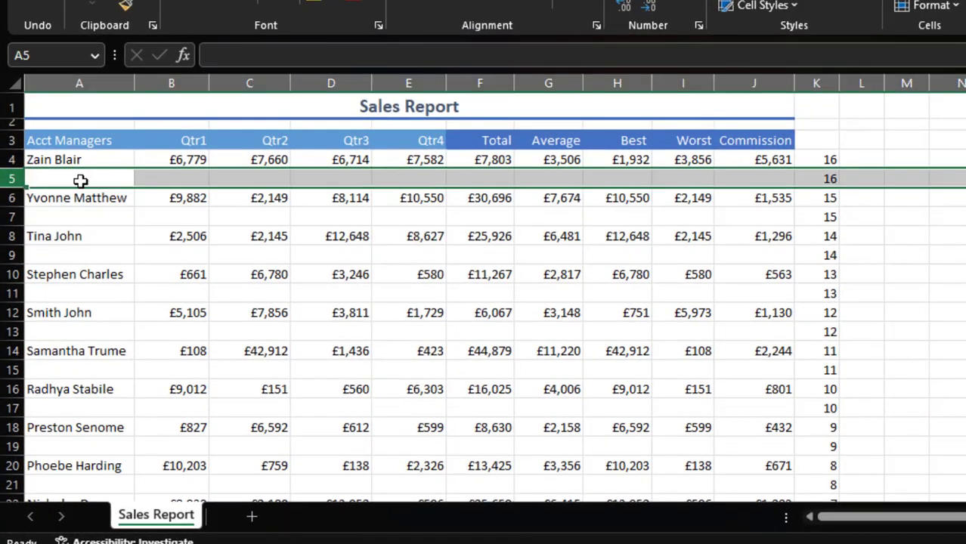
{"action": "left_click", "coordinate": [67, 159]}
{"action": "left_click", "coordinate": [80, 196]}
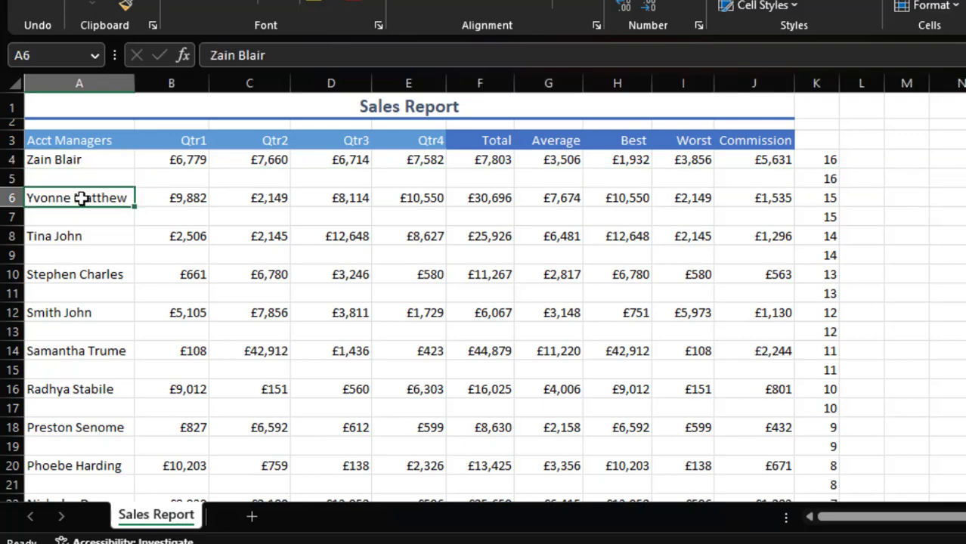
{"action": "left_click", "coordinate": [83, 240]}
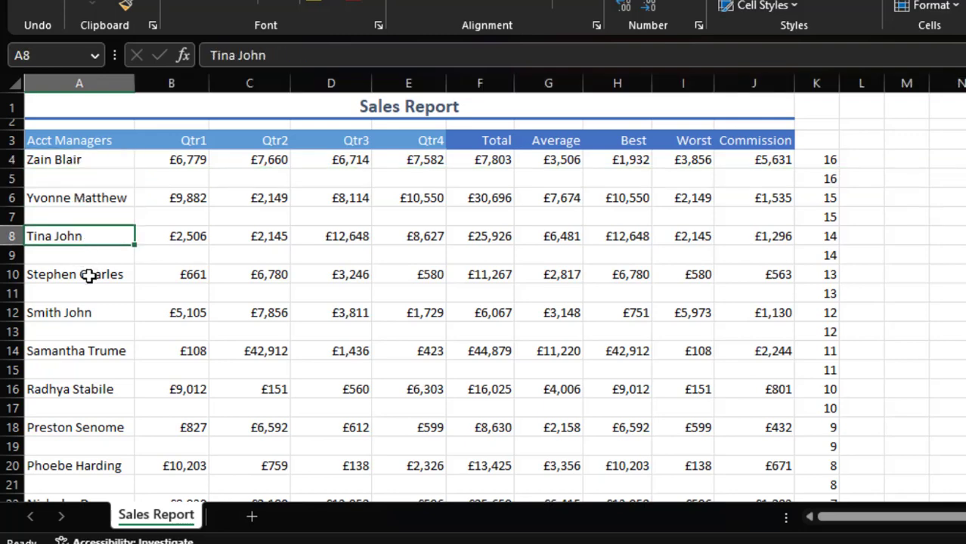
{"action": "left_click", "coordinate": [86, 275]}
{"action": "left_click", "coordinate": [87, 310]}
{"action": "left_click", "coordinate": [87, 353]}
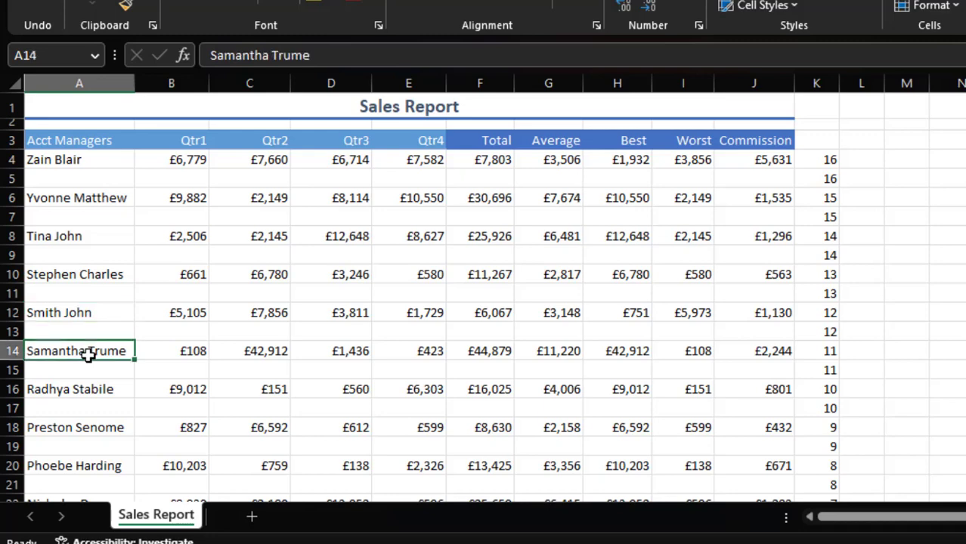
{"action": "left_click", "coordinate": [82, 369]}
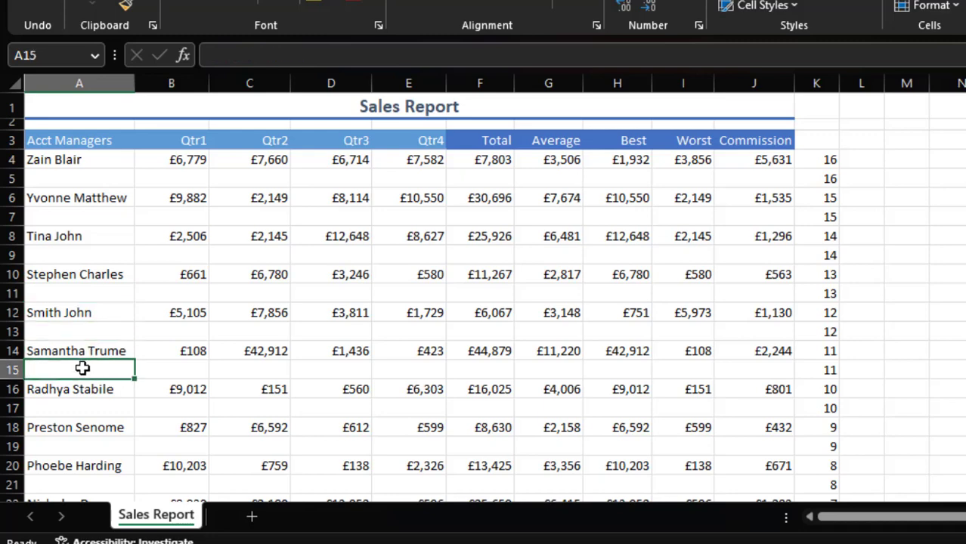
{"action": "left_click", "coordinate": [7, 408]}
{"action": "left_click", "coordinate": [129, 435]}
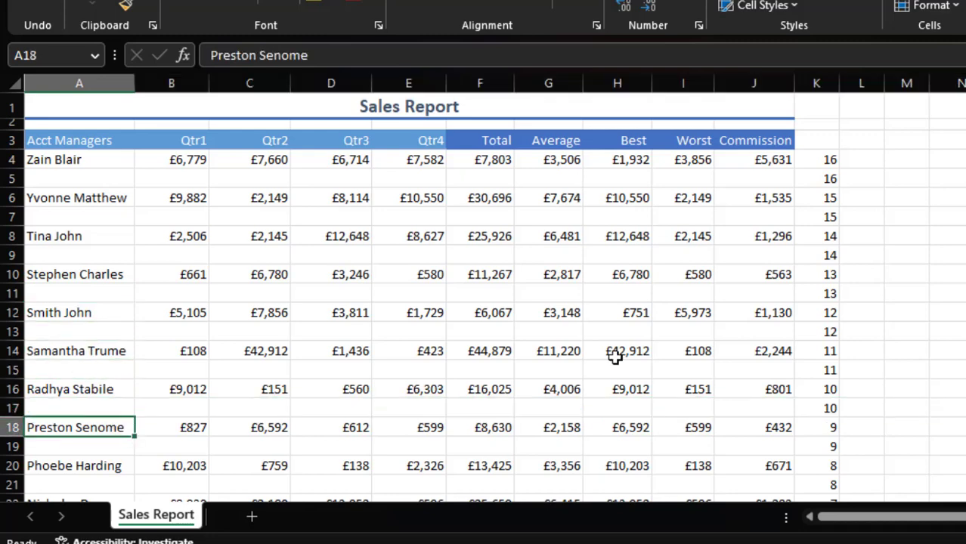
{"action": "left_click", "coordinate": [809, 86]}
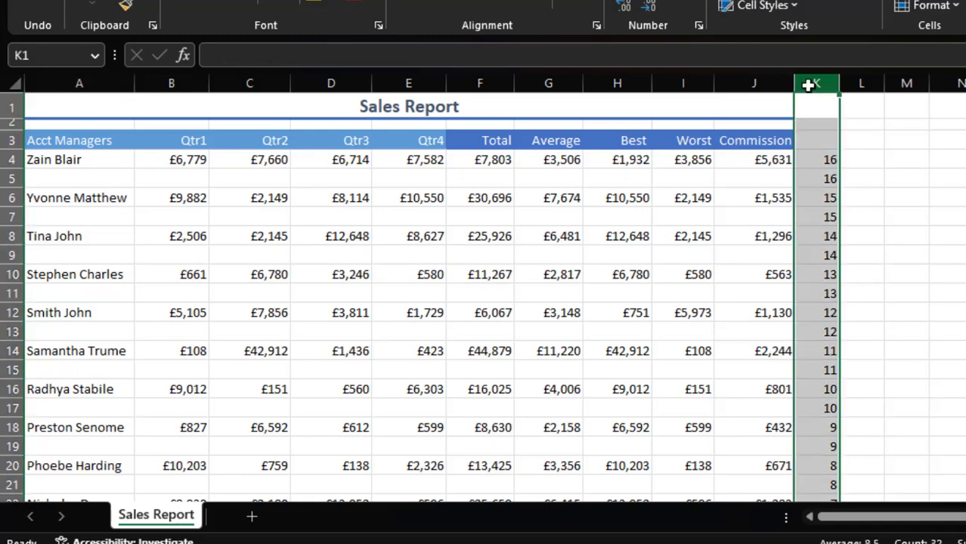
Step: Delete helper column K from the sheet
{"action": "right_click", "coordinate": [812, 89]}
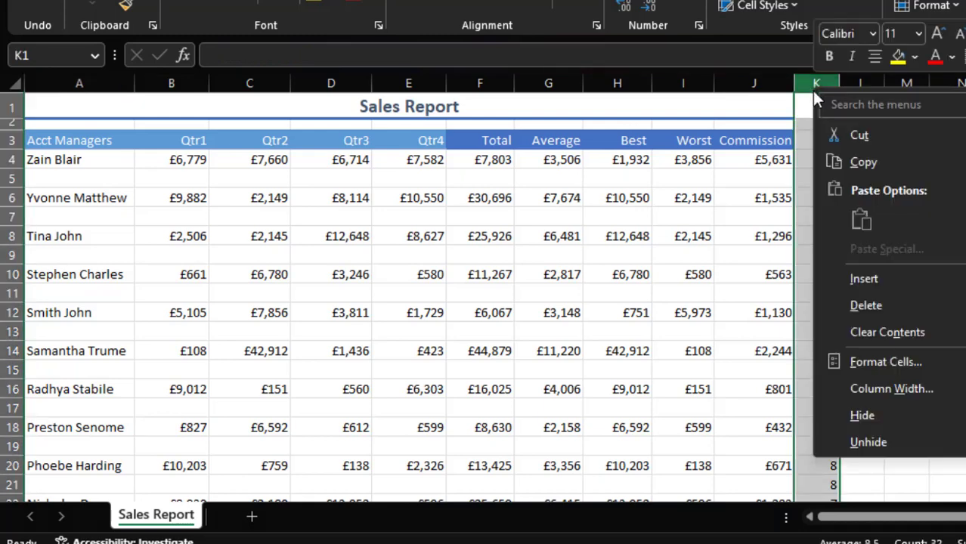
{"action": "left_click", "coordinate": [847, 304]}
{"action": "left_click", "coordinate": [550, 220]}
Step: Review the finished table, confirming each manager row is followed by a blank row
{"action": "left_click_drag", "start_coordinate": [68, 176], "coordinate": [725, 167]}
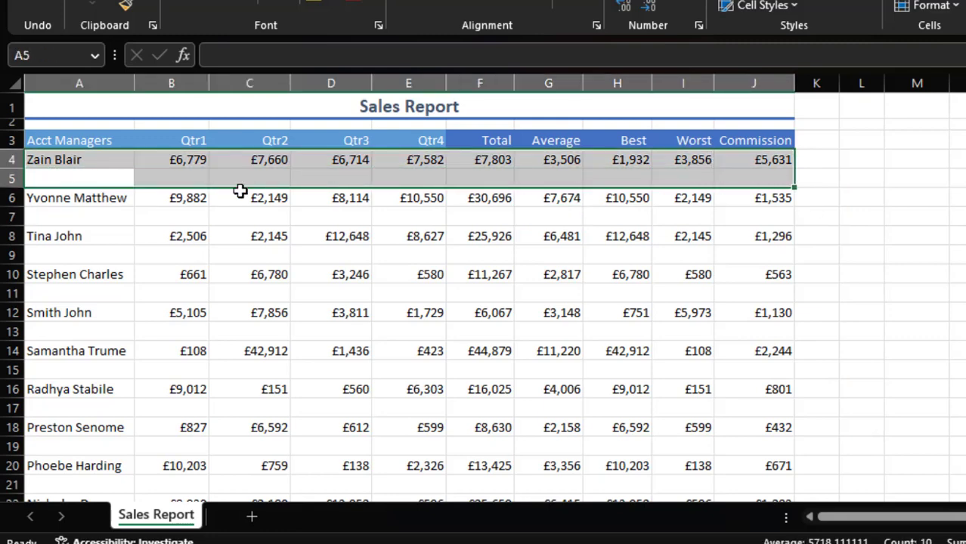
{"action": "left_click_drag", "start_coordinate": [86, 211], "coordinate": [751, 216]}
{"action": "left_click", "coordinate": [63, 293]}
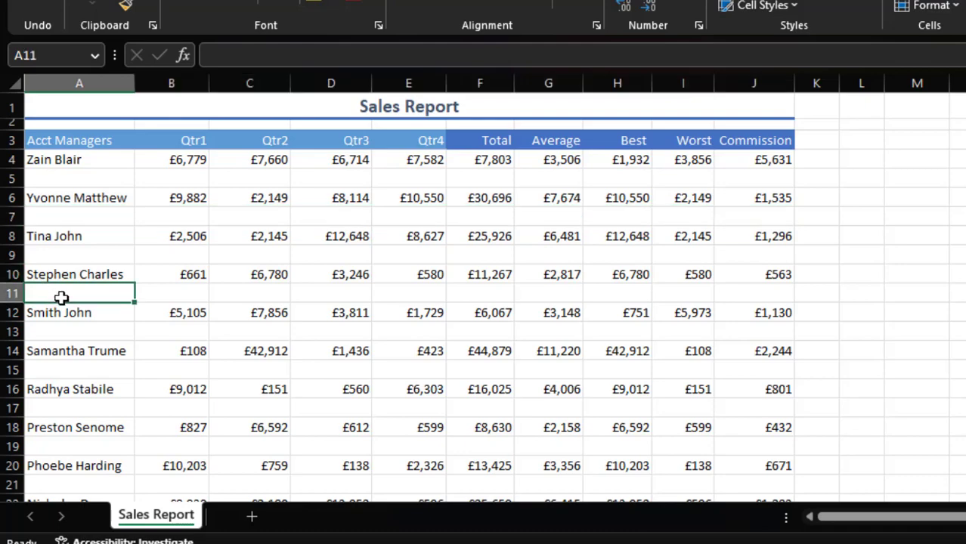
{"action": "left_click_drag", "start_coordinate": [72, 160], "coordinate": [70, 442]}
{"action": "left_click", "coordinate": [212, 366]}
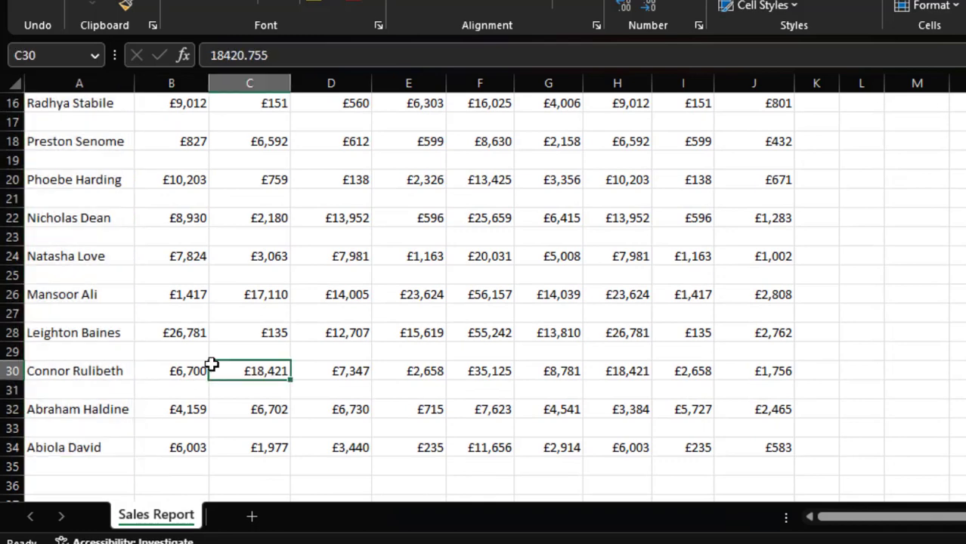
{"action": "key", "text": "ctrl+Up"}
{"action": "key", "text": "ctrl+Up"}
{"action": "key", "text": "ctrl+Up"}
{"action": "key", "text": "ctrl+Up"}
{"action": "key", "text": "ctrl+Up"}
{"action": "key", "text": "ctrl+Up"}
{"action": "key", "text": "ctrl+Up"}
{"action": "key", "text": "ctrl+Up"}
{"action": "key", "text": "ctrl+Up"}
{"action": "key", "text": "ctrl+Up"}
{"action": "key", "text": "ctrl+Up"}
{"action": "key", "text": "ctrl+Up"}
{"action": "key", "text": "ctrl+Up"}
{"action": "key", "text": "ctrl+Up"}
{"action": "key", "text": "ctrl+Up"}
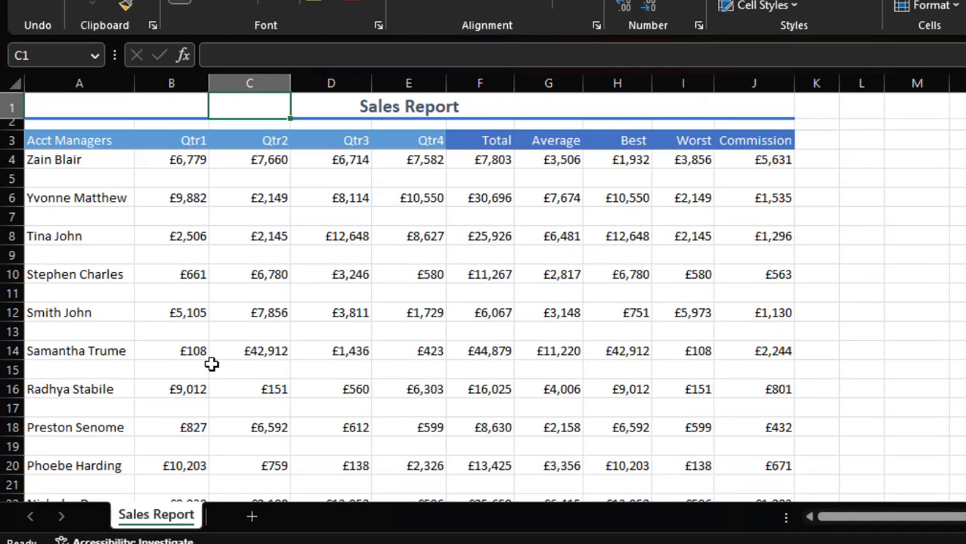